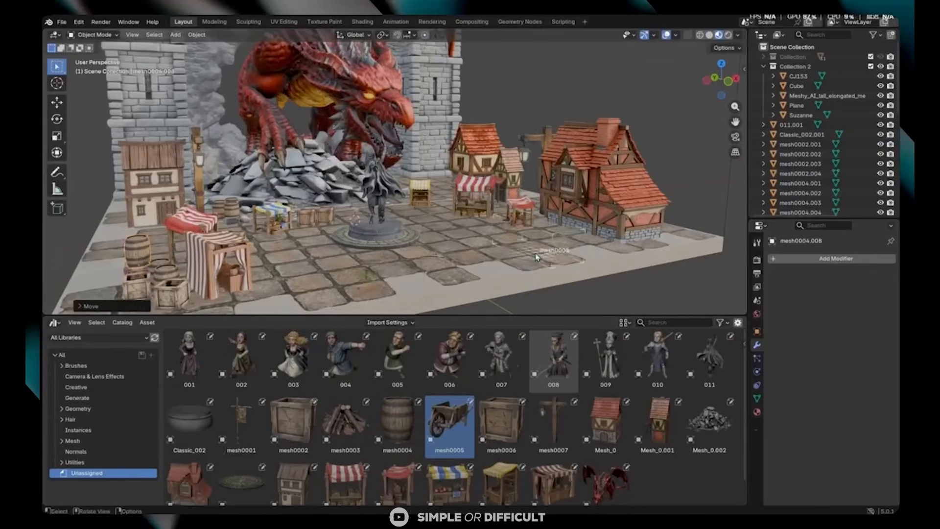
{"action": "key", "text": "r"}
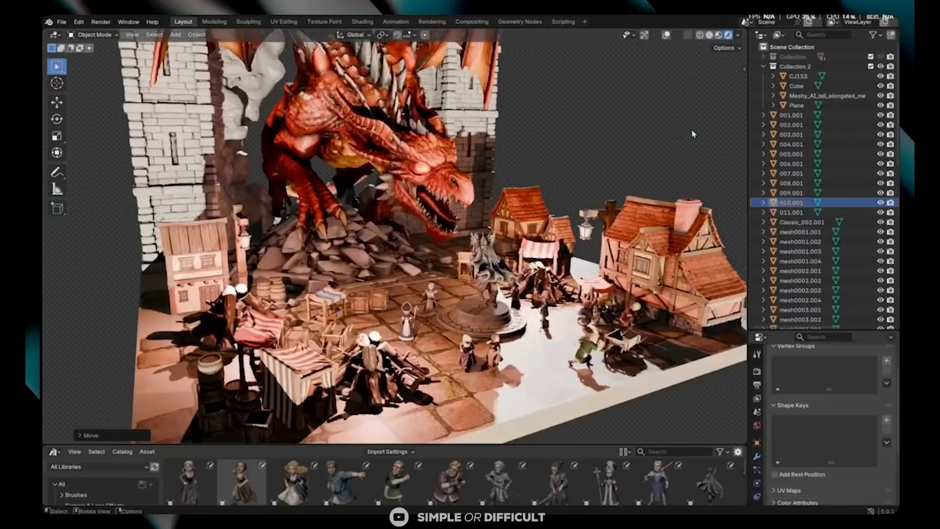
{"action": "middle_click_drag", "start_coordinate": [548, 220], "coordinate": [584, 215]}
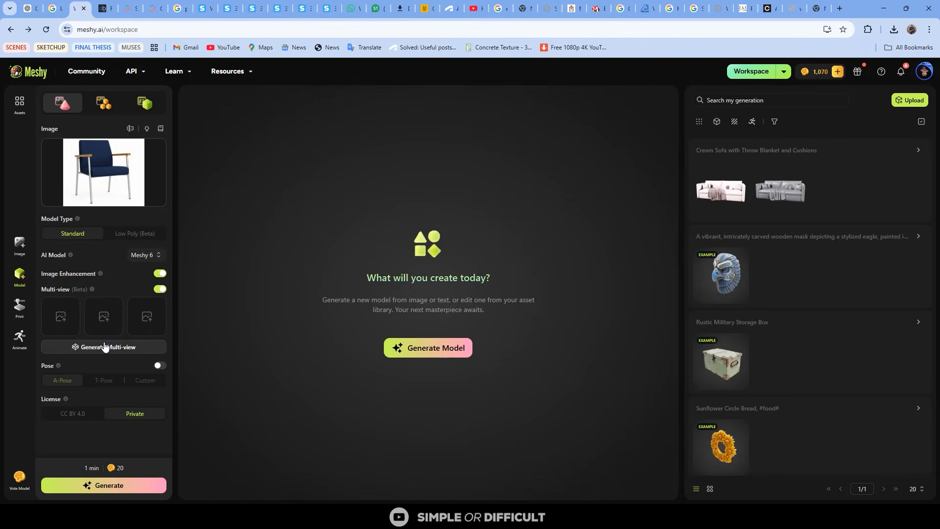
Generate the multi-view images from the blue armchair photo and open the first generated view
{"action": "left_click", "coordinate": [128, 349]}
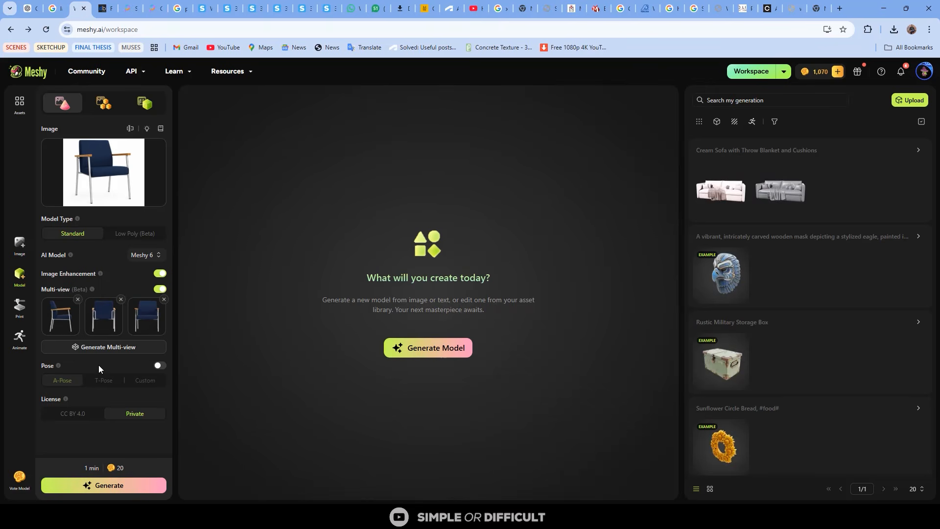
{"action": "left_click", "coordinate": [60, 318]}
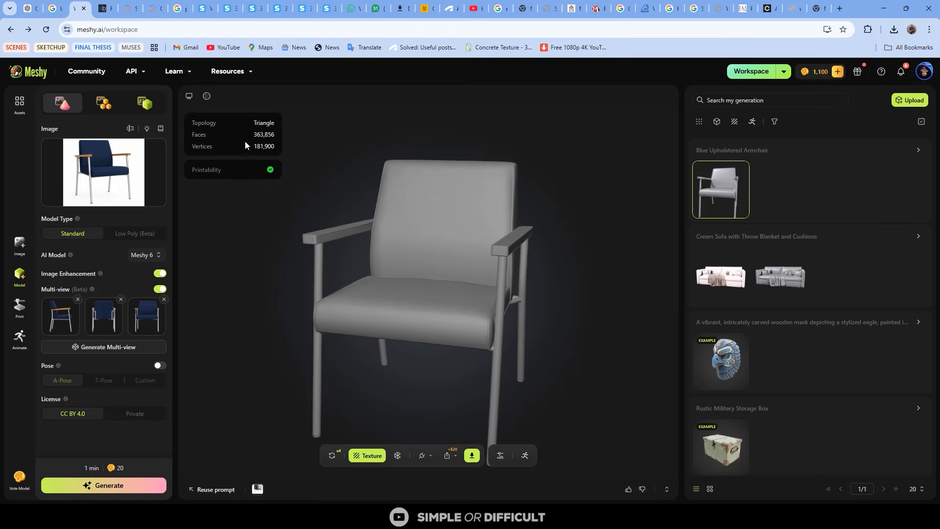
Expand the armchair's printability details, examine its wireframe topology from several angles, and open the remesh options
{"action": "left_click", "coordinate": [249, 172]}
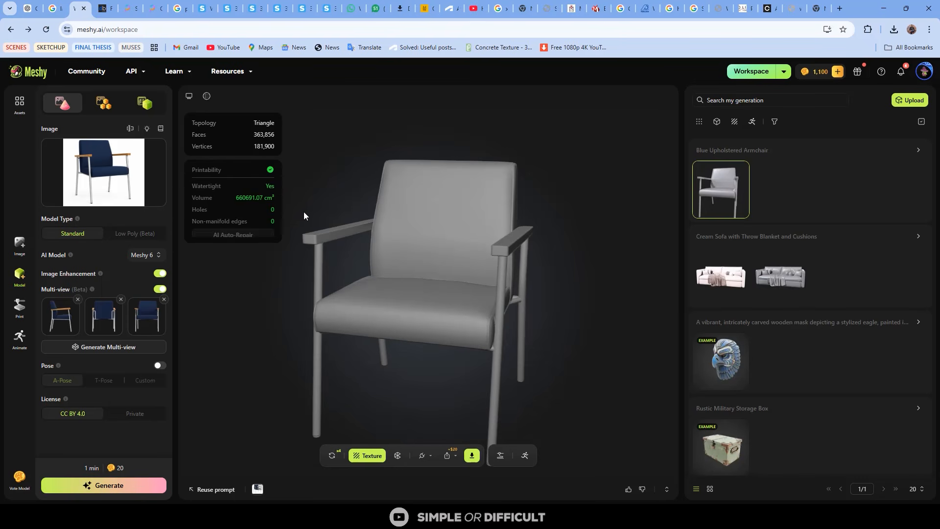
{"action": "left_click_drag", "start_coordinate": [448, 312], "coordinate": [457, 249]}
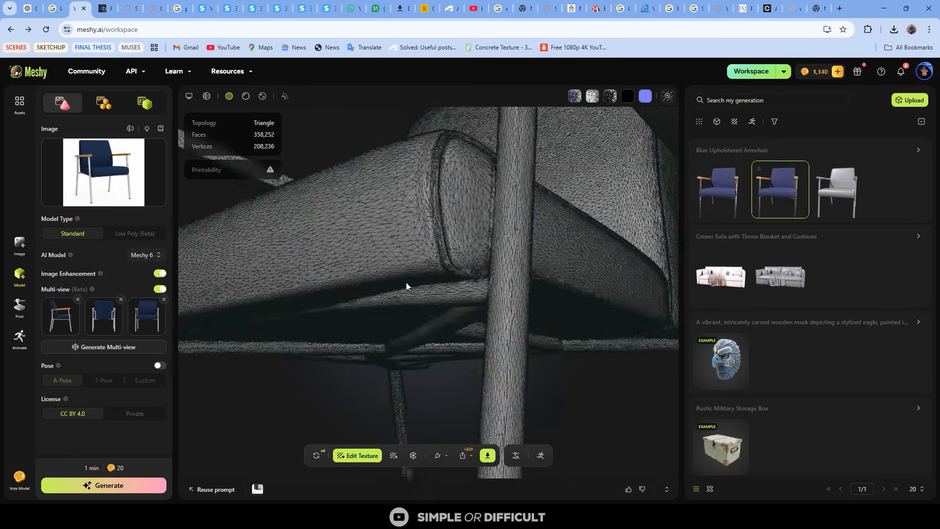
{"action": "scroll", "coordinate": [409, 284], "scroll_direction": "down", "scroll_amount": 10}
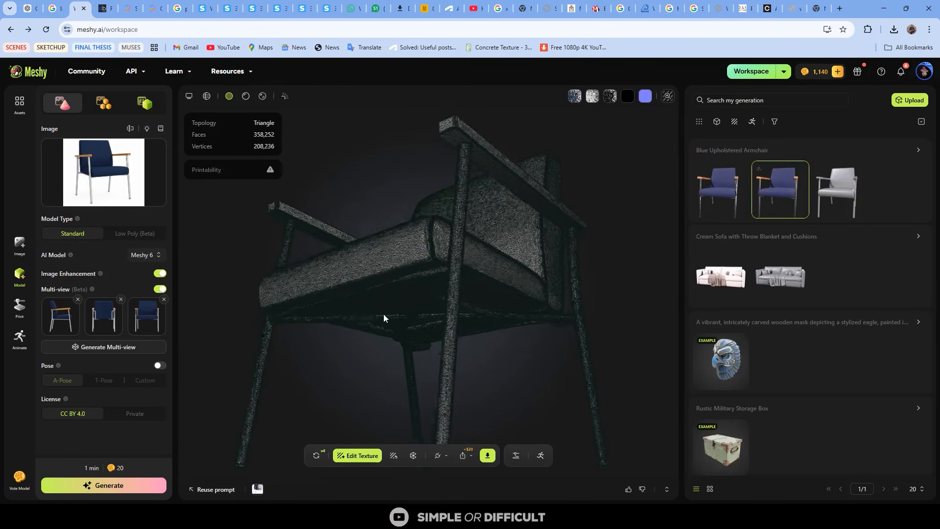
{"action": "left_click_drag", "start_coordinate": [383, 318], "coordinate": [472, 319]}
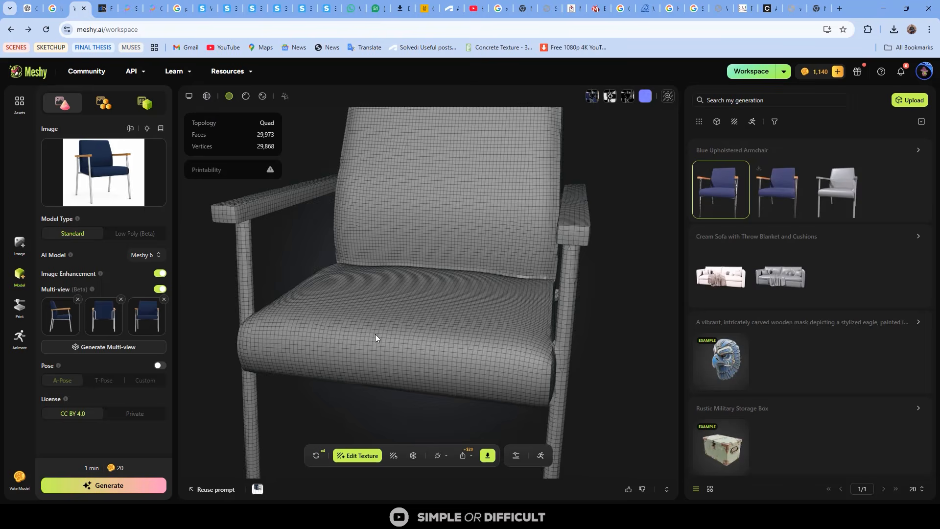
{"action": "left_click_drag", "start_coordinate": [378, 339], "coordinate": [606, 307]}
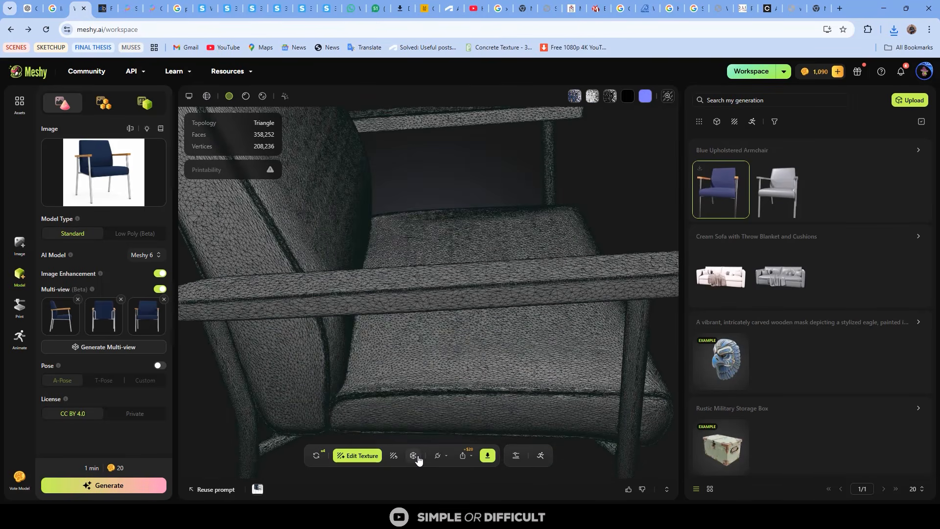
{"action": "left_click", "coordinate": [415, 457]}
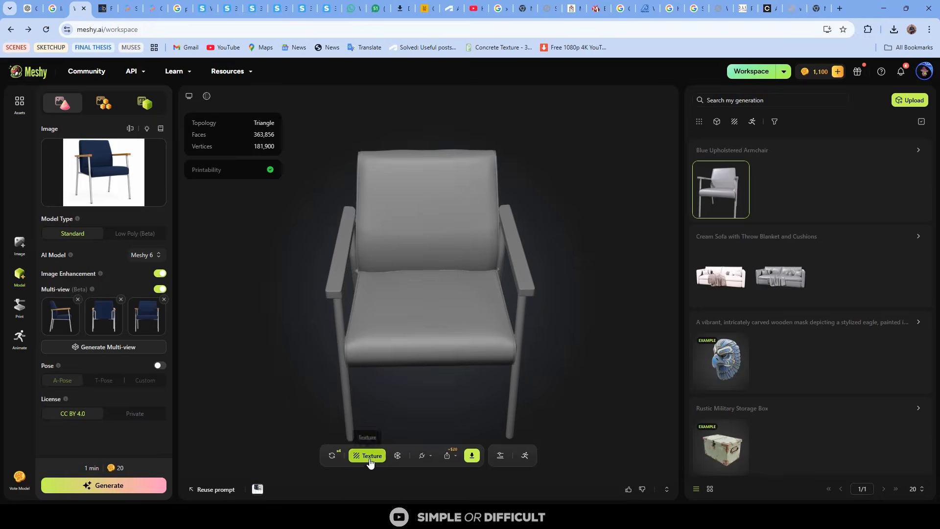
Texture the grey armchair model from its reference image using Meshy 6 with Remove Lighting and Generate PBR Maps enabled
{"action": "left_click", "coordinate": [367, 455]}
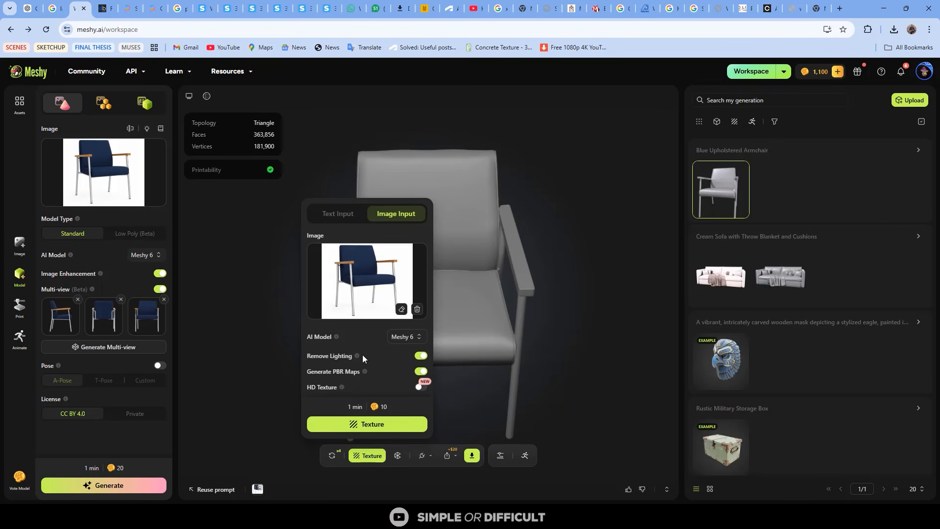
{"action": "left_click", "coordinate": [326, 390]}
{"action": "left_click", "coordinate": [380, 424]}
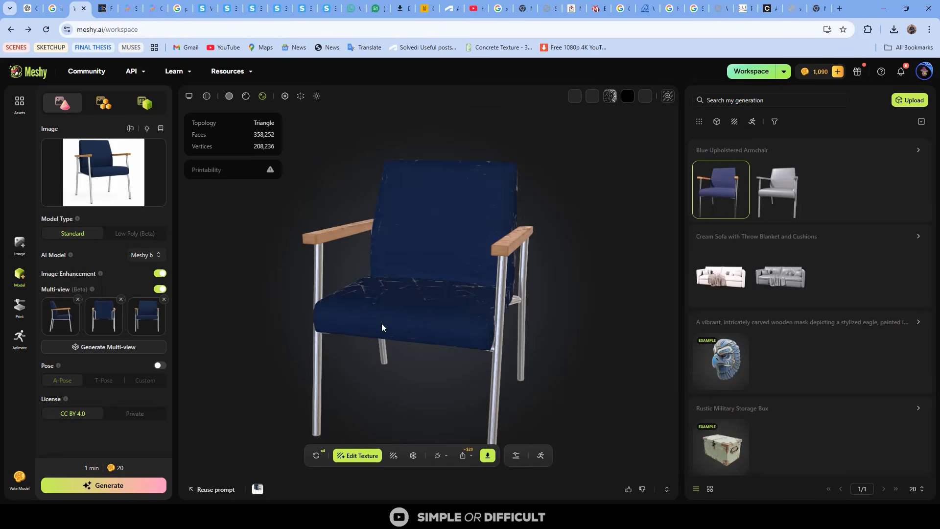
Examine the textured armchair's seat, back and frame from several angles, including in the 3ds Max waiting-area scene
{"action": "left_click_drag", "start_coordinate": [381, 323], "coordinate": [626, 300]}
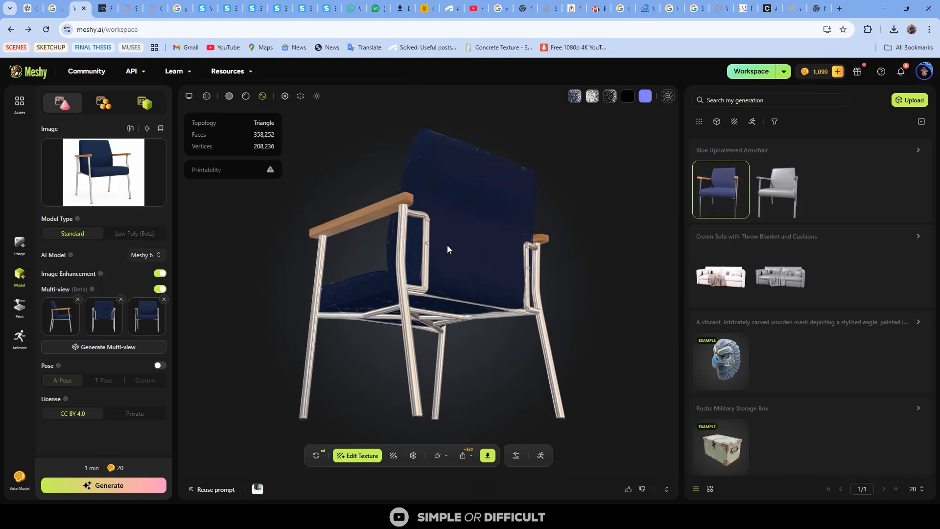
{"action": "scroll", "coordinate": [412, 217], "scroll_direction": "up", "scroll_amount": 5}
{"action": "left_click_drag", "start_coordinate": [410, 214], "coordinate": [562, 282]}
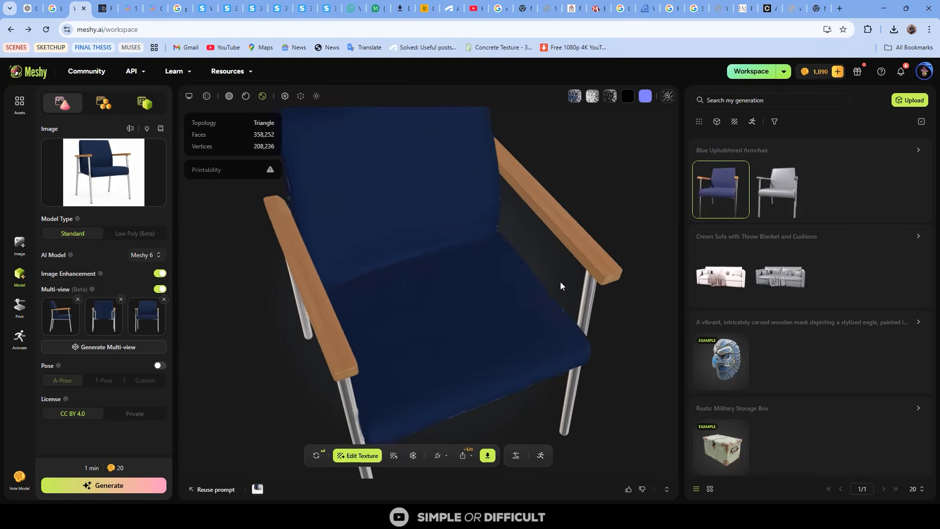
{"action": "scroll", "coordinate": [390, 228], "scroll_direction": "up", "scroll_amount": 5}
{"action": "left_click_drag", "start_coordinate": [389, 228], "coordinate": [502, 324]}
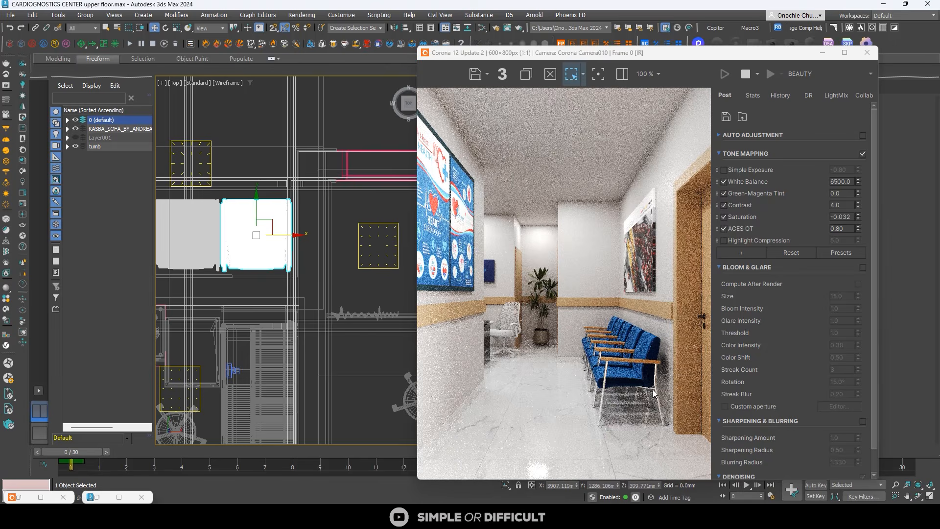
{"action": "scroll", "coordinate": [612, 322], "scroll_direction": "down", "scroll_amount": 1}
{"action": "scroll", "coordinate": [316, 245], "scroll_direction": "down", "scroll_amount": 4}
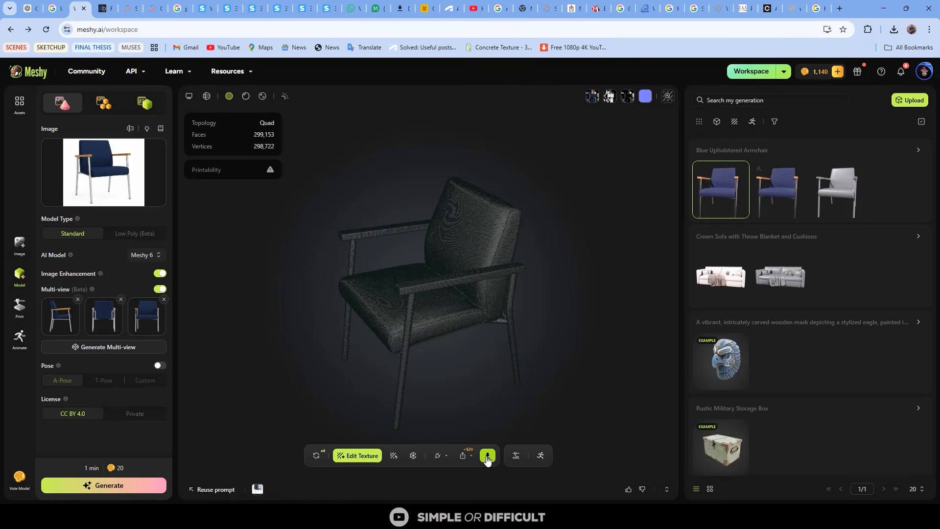
Open the armchair's download options in Meshy and, in 3ds Max, start a file import from the D:\Downloads folder
{"action": "left_click", "coordinate": [488, 456]}
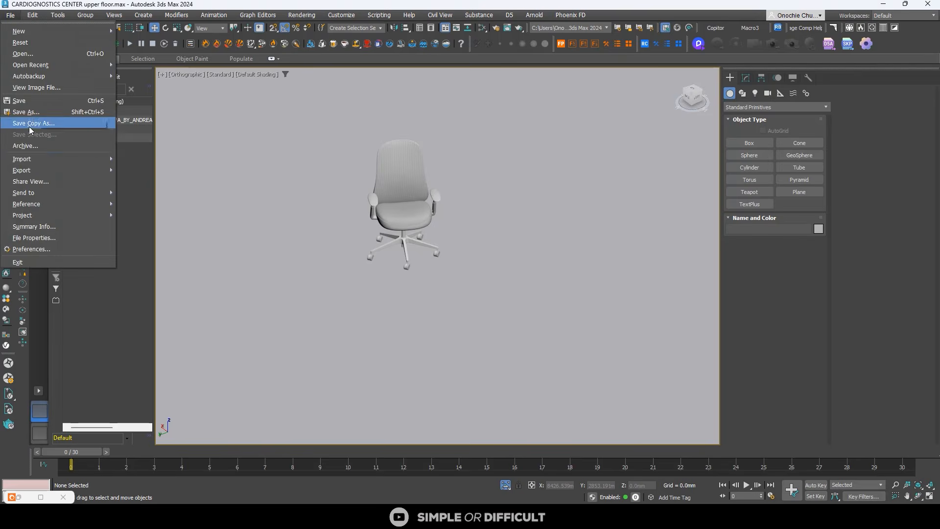
{"action": "mouse_move", "coordinate": [73, 153]}
{"action": "left_click", "coordinate": [145, 155]}
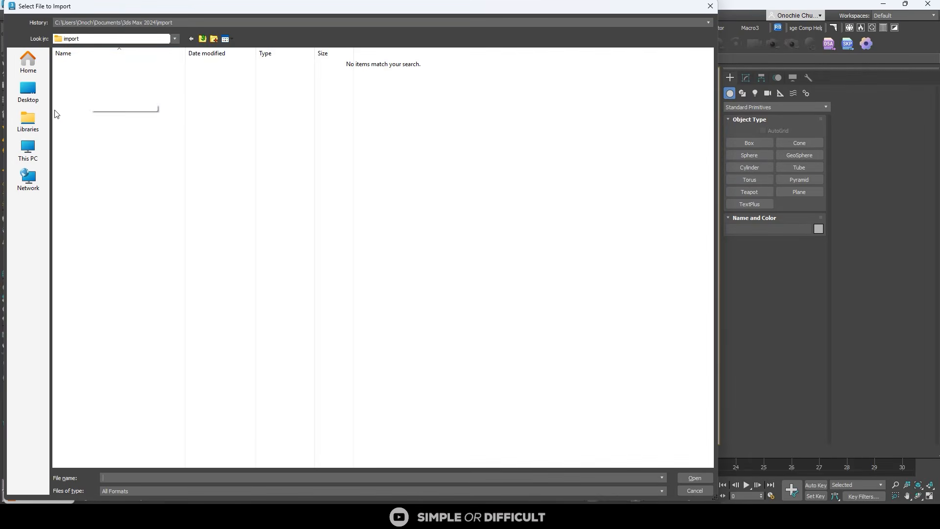
{"action": "left_click", "coordinate": [183, 22]}
{"action": "left_click", "coordinate": [97, 92]}
{"action": "left_click", "coordinate": [150, 23]}
{"action": "left_click", "coordinate": [108, 66]}
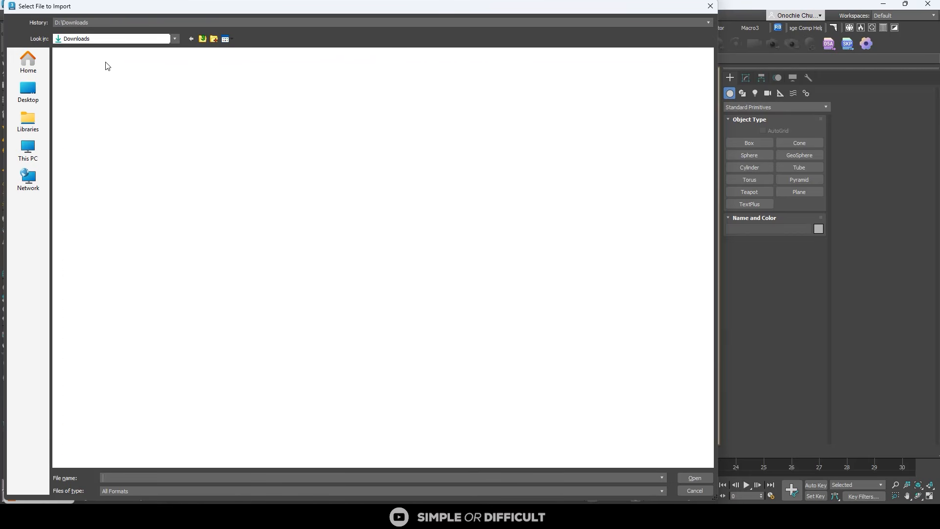
{"action": "double_click", "coordinate": [125, 76]}
{"action": "double_click", "coordinate": [103, 77]}
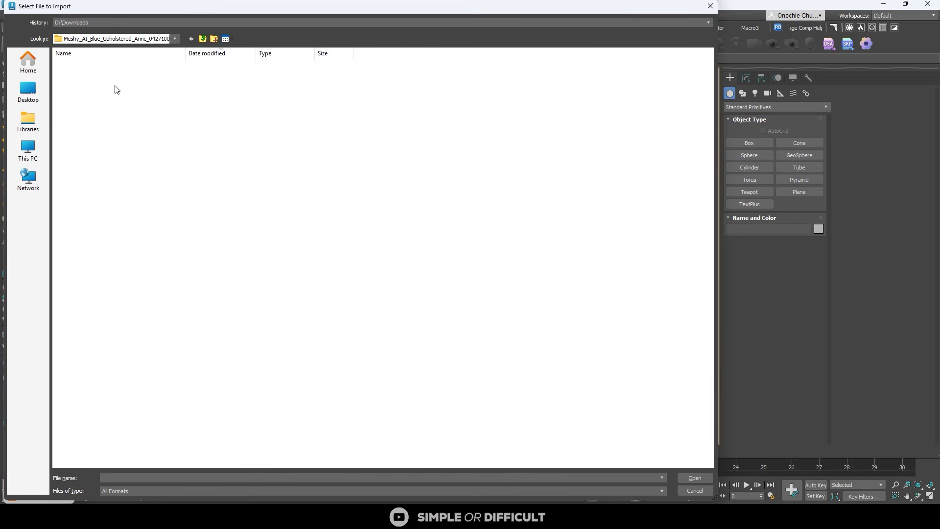
{"action": "left_click", "coordinate": [116, 74]}
{"action": "left_click", "coordinate": [684, 478]}
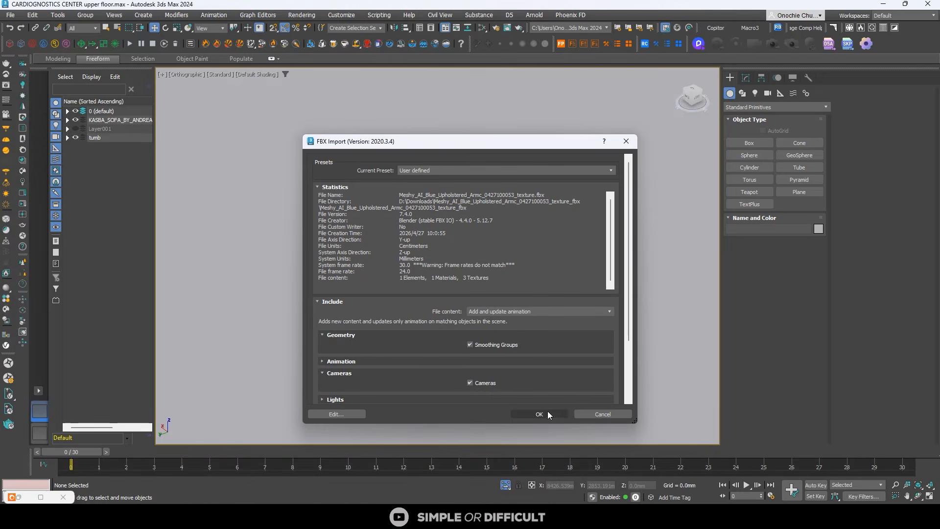
{"action": "left_click", "coordinate": [473, 383]}
{"action": "left_click", "coordinate": [538, 414]}
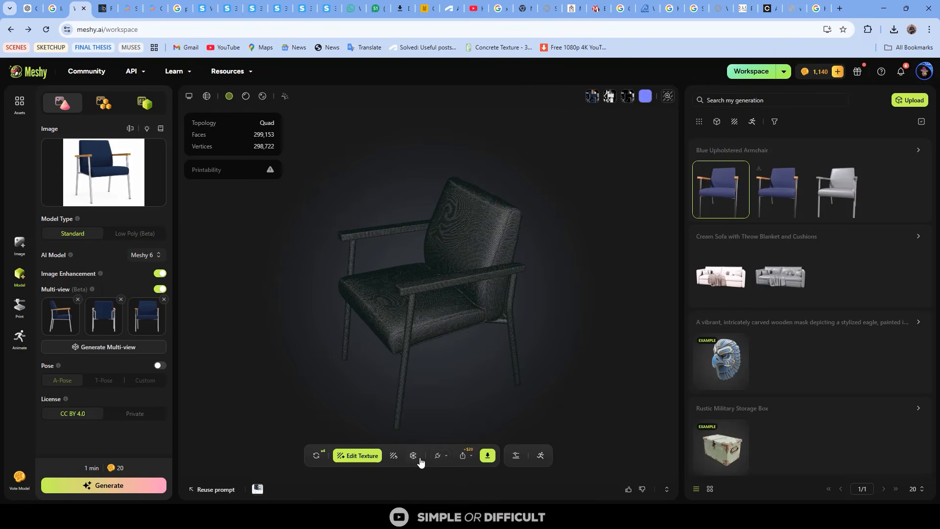
Switch to Meshy and download the DCC Bridge plugin for 3ds Max
{"action": "left_click", "coordinate": [445, 457]}
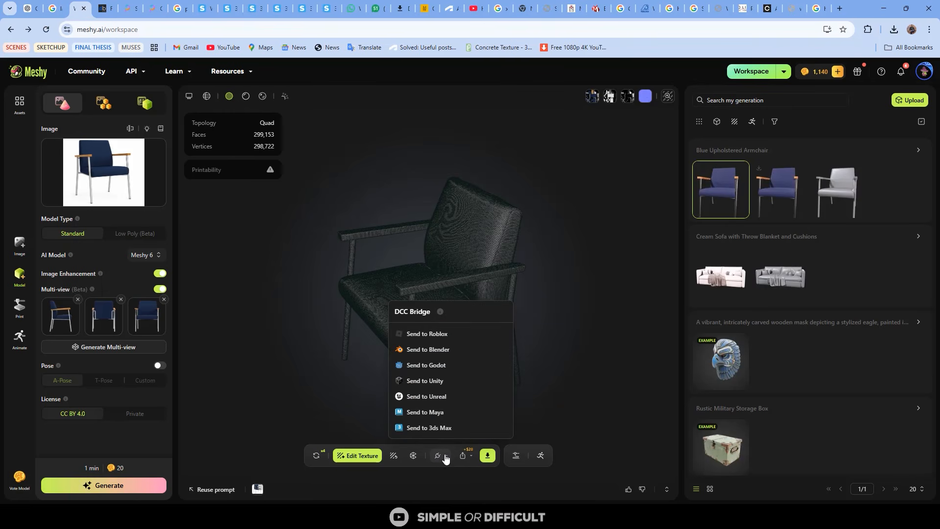
{"action": "mouse_move", "coordinate": [441, 312]}
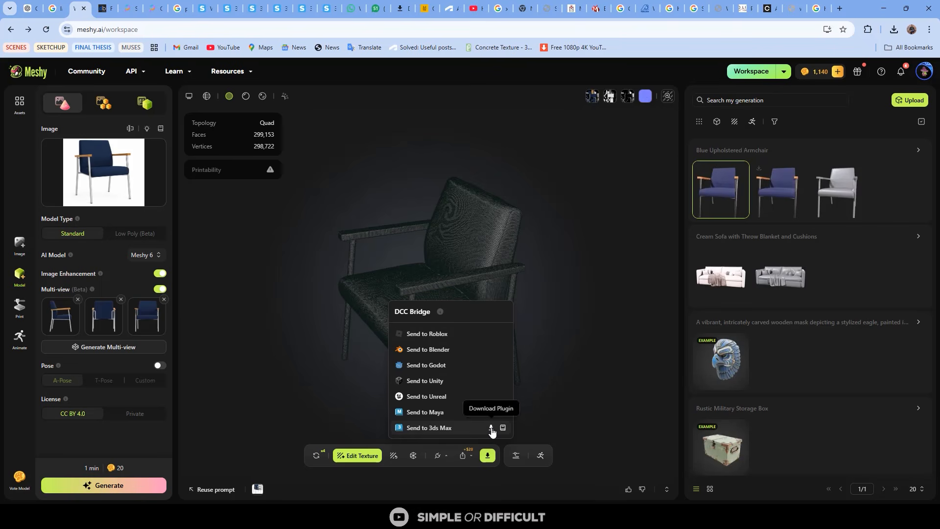
{"action": "left_click", "coordinate": [492, 429]}
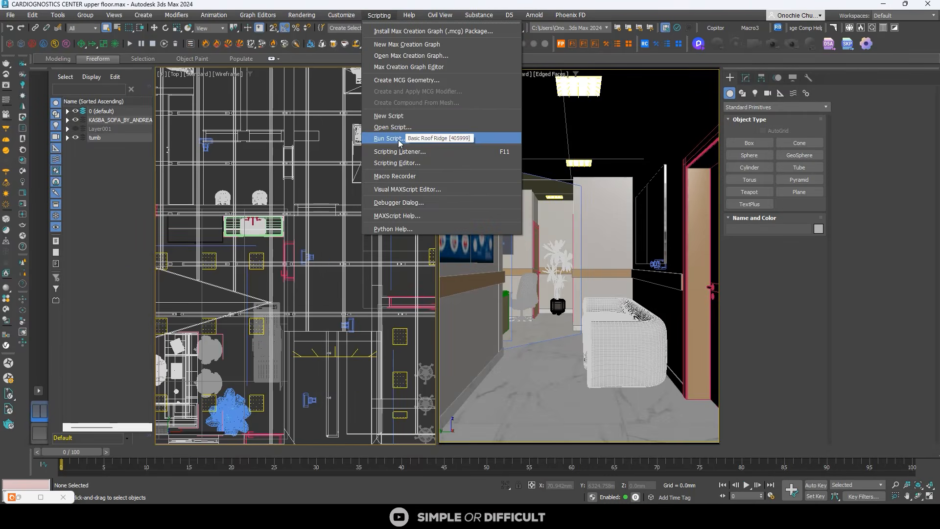
In 3ds Max, run the downloaded Meshy Bridge script from the Downloads folder
{"action": "left_click", "coordinate": [490, 137]}
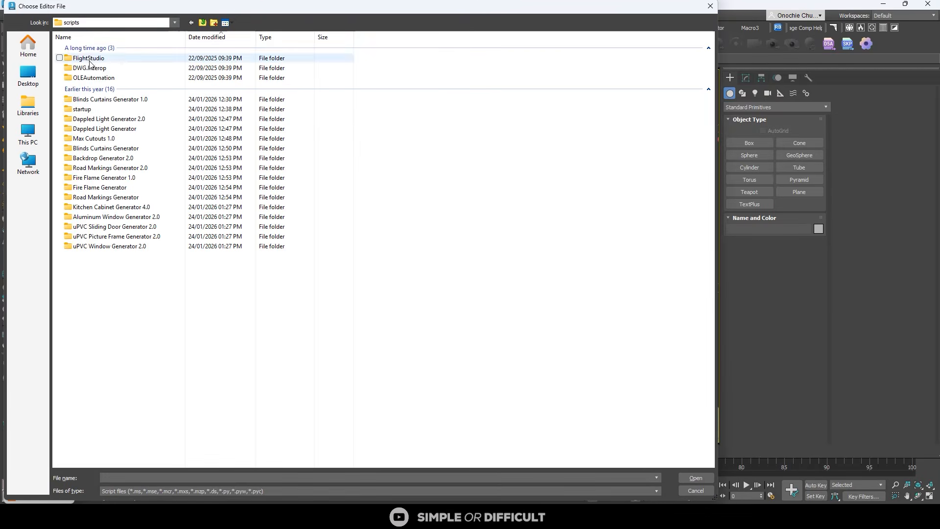
{"action": "left_click", "coordinate": [109, 23]}
{"action": "left_click", "coordinate": [97, 25]}
{"action": "left_click", "coordinate": [96, 25]}
{"action": "left_click", "coordinate": [80, 71]}
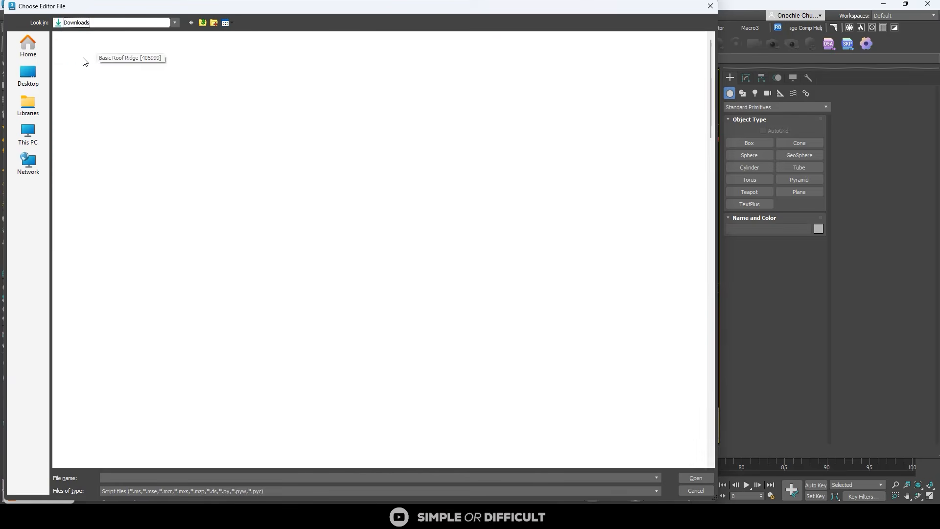
{"action": "double_click", "coordinate": [98, 60]}
{"action": "double_click", "coordinate": [109, 59]}
{"action": "left_click", "coordinate": [101, 59]}
{"action": "left_click", "coordinate": [696, 480]}
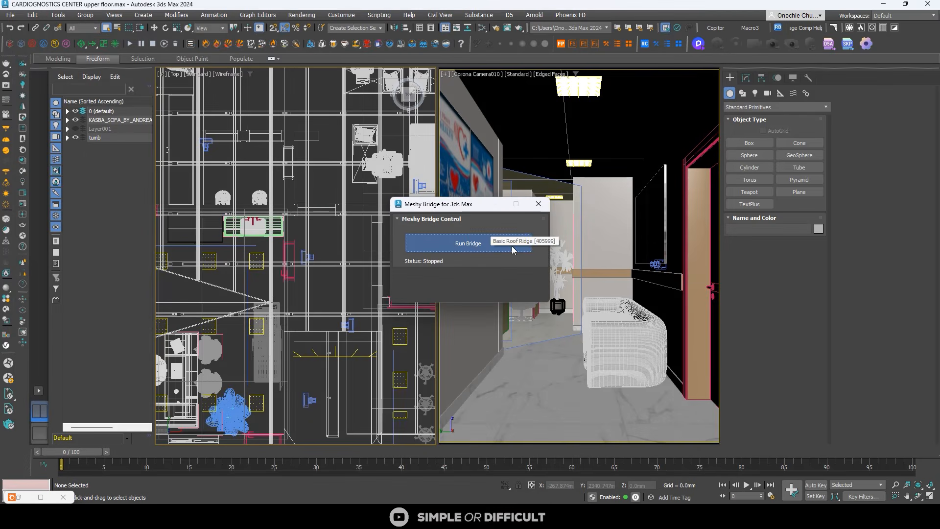
Start the Meshy Bridge, send the textured armchair from Meshy to 3ds Max, and close the bridge window
{"action": "left_click", "coordinate": [512, 246]}
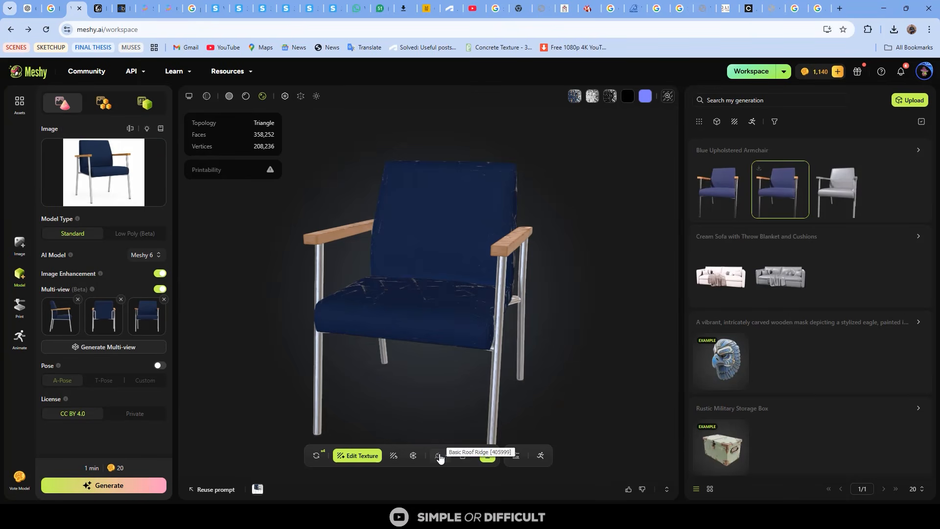
{"action": "left_click", "coordinate": [438, 456]}
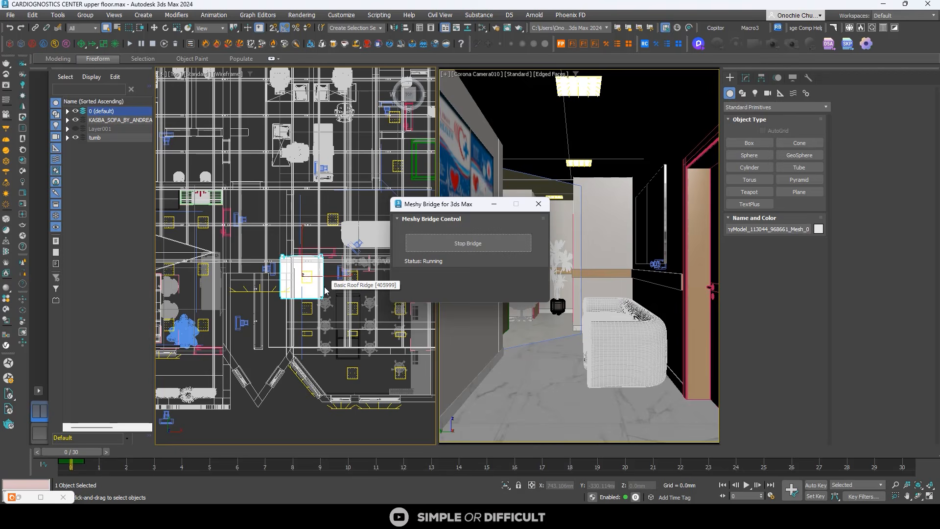
{"action": "left_click", "coordinate": [539, 203]}
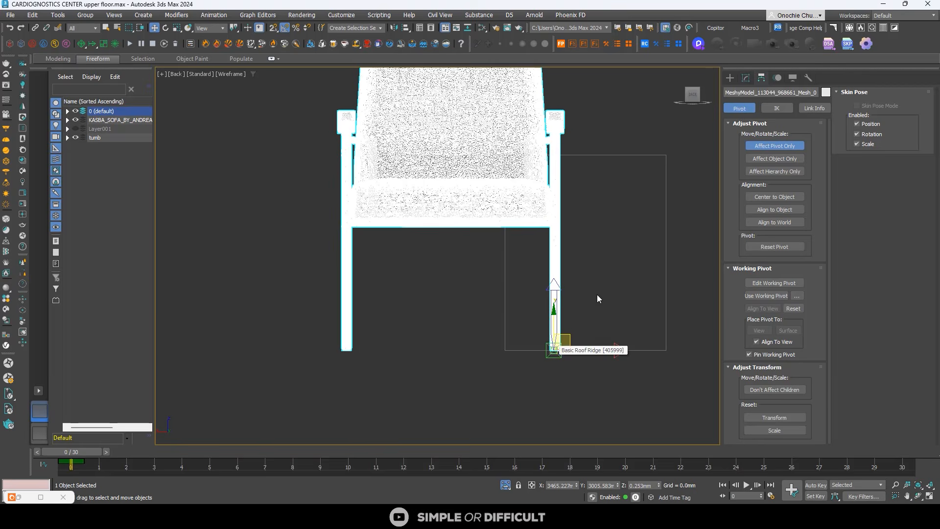
Finish editing the armchair's pivot and scale the chair uniformly from the pivot at the base of its leg
{"action": "left_click", "coordinate": [730, 78]}
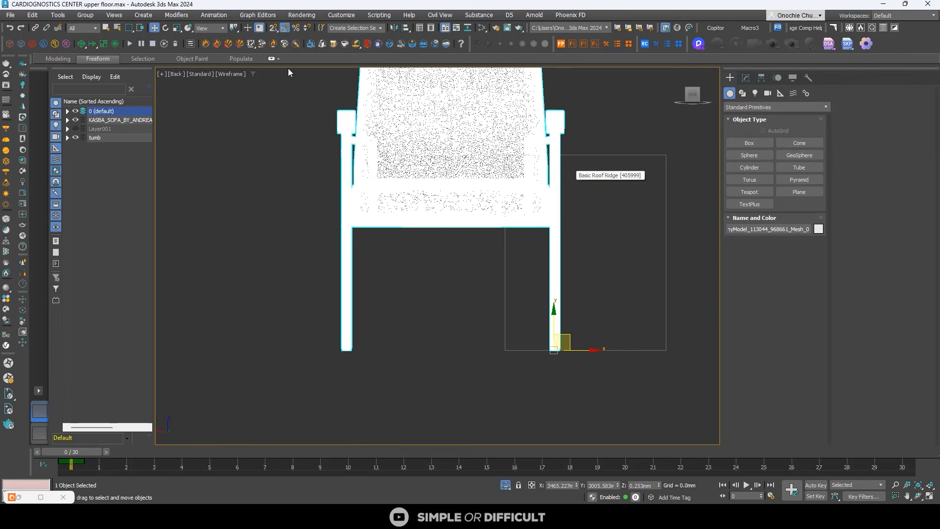
{"action": "left_click", "coordinate": [177, 28]}
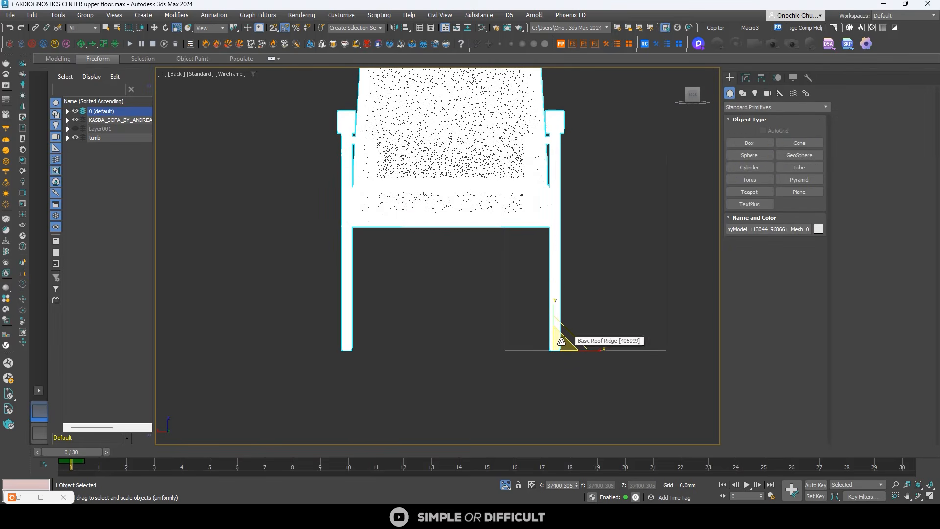
{"action": "left_click_drag", "start_coordinate": [558, 332], "coordinate": [561, 333]}
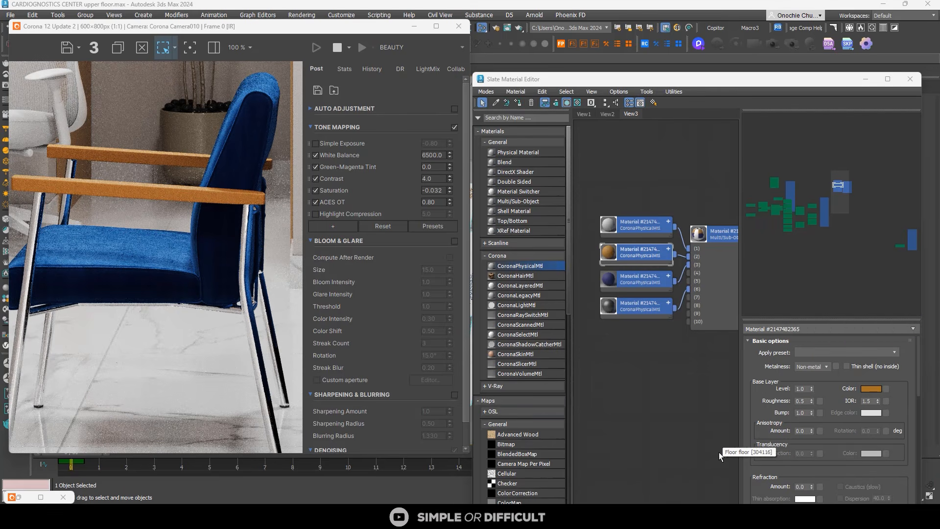
Set the IOR of the orange armrest material to 2 and check the armrests in the interactive render
{"action": "double_click", "coordinate": [867, 400]}
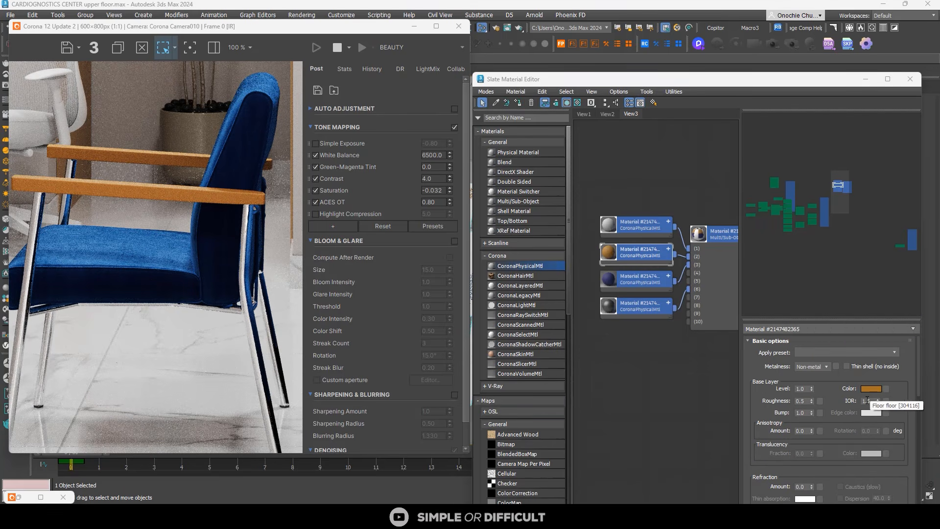
{"action": "type", "text": "2"}
{"action": "key", "text": "Return"}
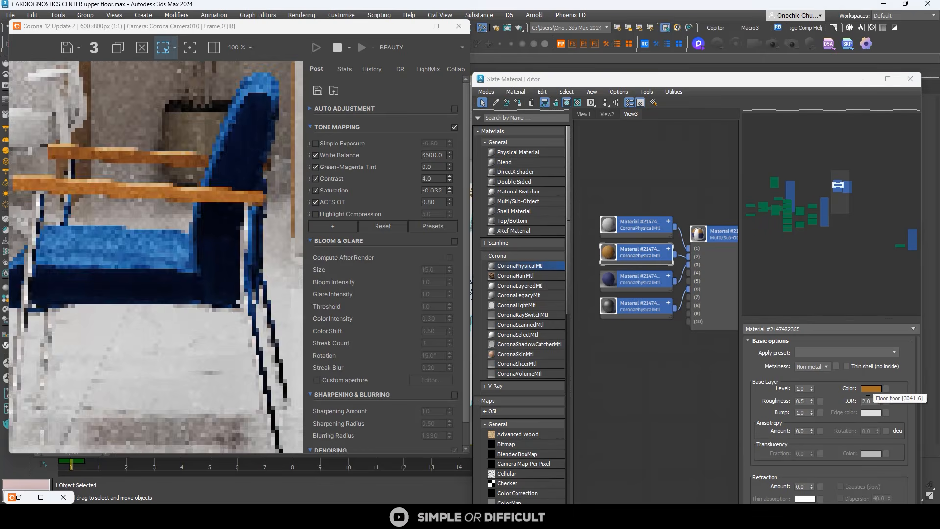
{"action": "scroll", "coordinate": [233, 264], "scroll_direction": "up", "scroll_amount": 5}
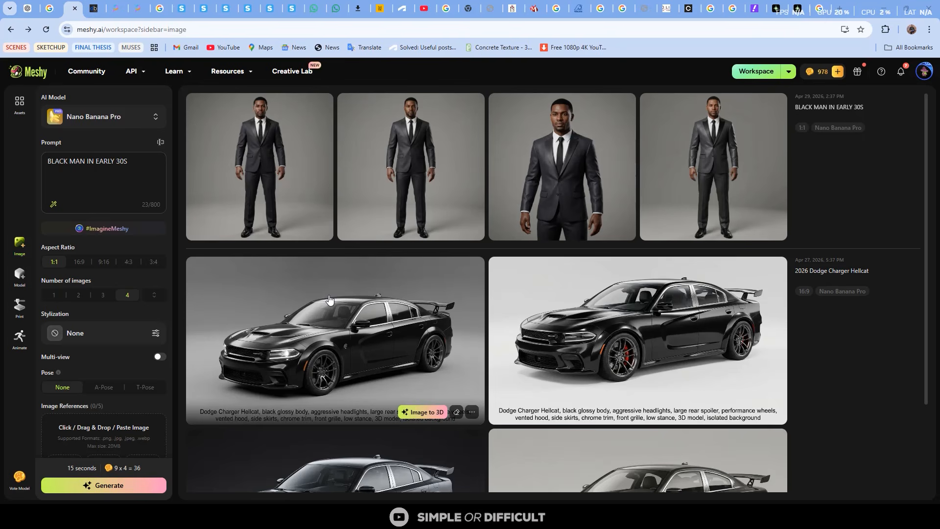
In Meshy, send the first generated full-body image of the suited man to Image to 3D
{"action": "scroll", "coordinate": [167, 353], "scroll_direction": "down", "scroll_amount": 1}
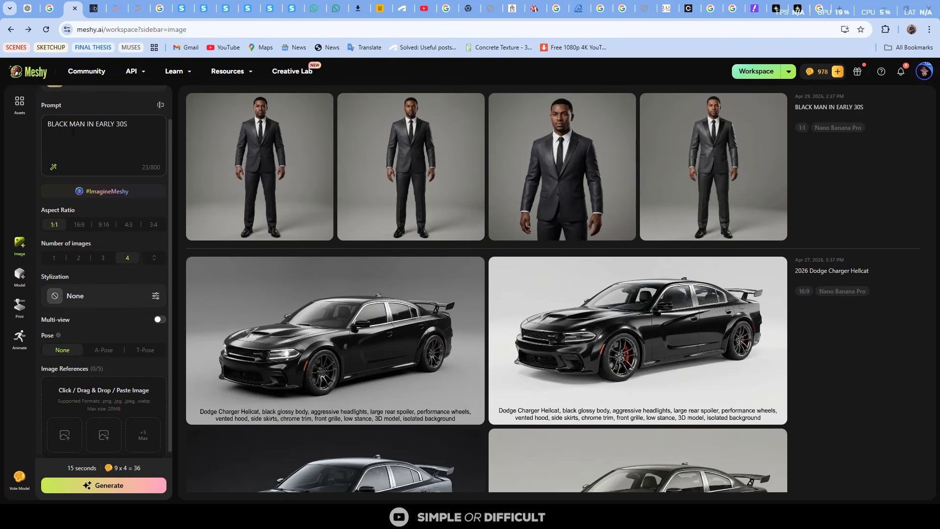
{"action": "scroll", "coordinate": [103, 147], "scroll_direction": "up", "scroll_amount": 1}
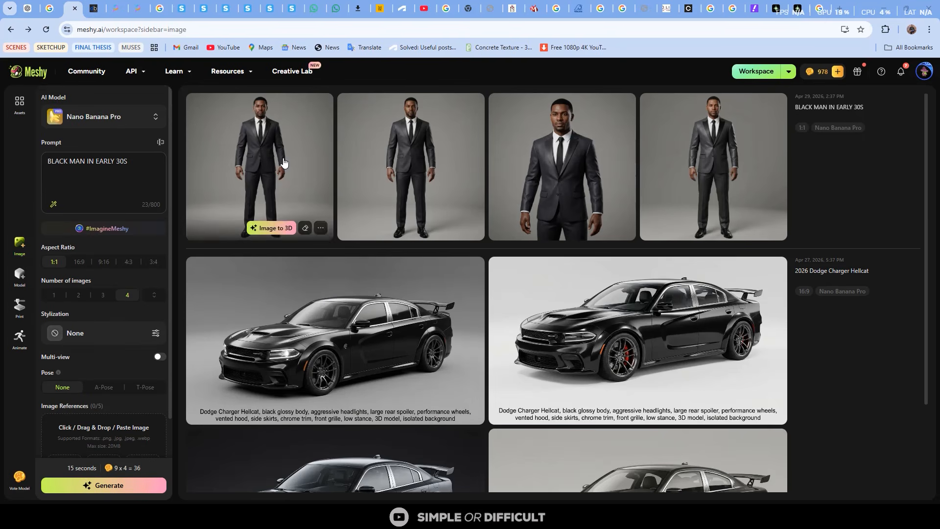
{"action": "left_click", "coordinate": [252, 232]}
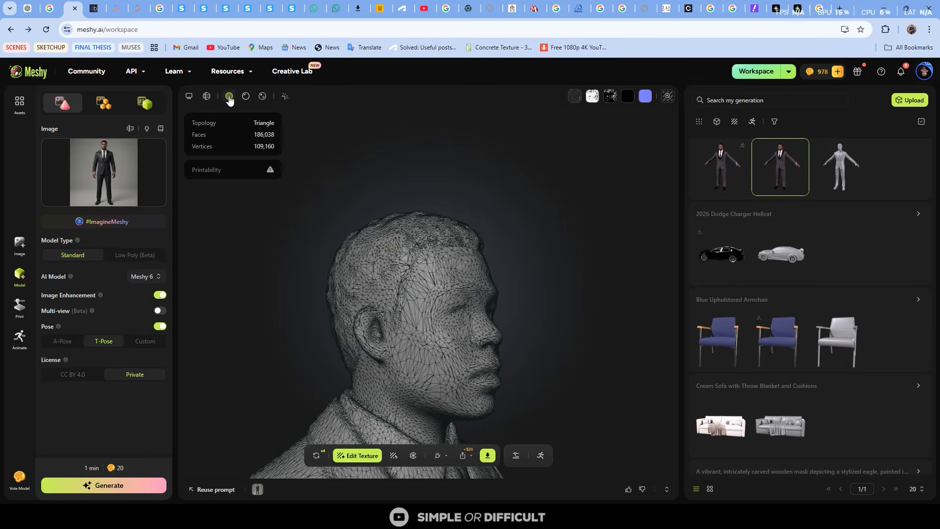
Examine the suited man's 3D model without wireframe and with its textures, at full-body view from several angles
{"action": "left_click", "coordinate": [207, 96]}
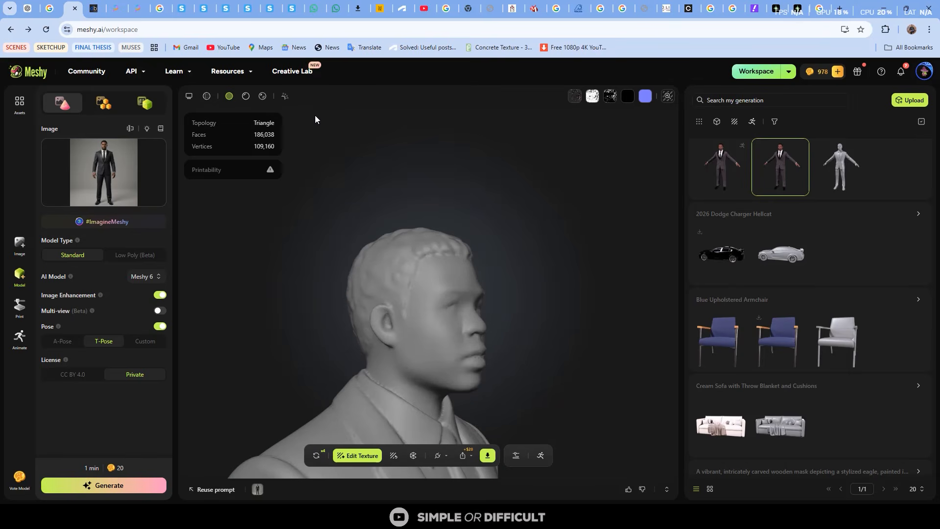
{"action": "left_click_drag", "start_coordinate": [404, 206], "coordinate": [451, 220]}
{"action": "scroll", "coordinate": [452, 220], "scroll_direction": "down", "scroll_amount": 10}
{"action": "right_click_drag", "start_coordinate": [424, 375], "coordinate": [478, 235]}
{"action": "left_click", "coordinate": [262, 96]}
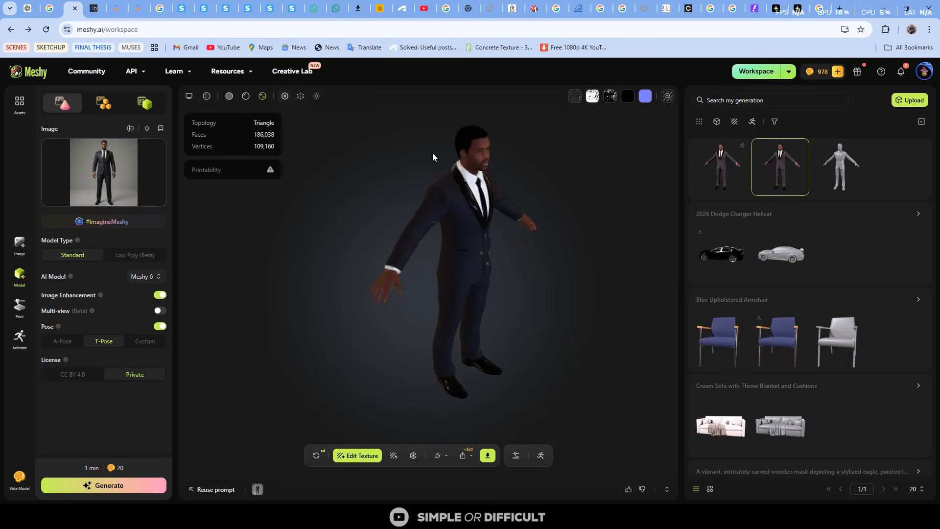
{"action": "left_click_drag", "start_coordinate": [534, 219], "coordinate": [407, 225]}
Check the print options for the suited man and browse the library of available animations
{"action": "left_click", "coordinate": [20, 308]}
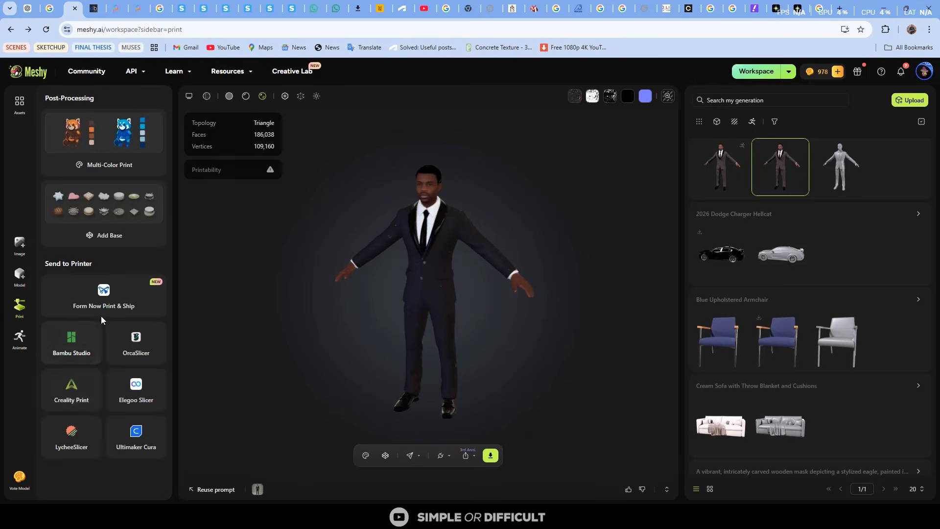
{"action": "left_click", "coordinate": [20, 337]}
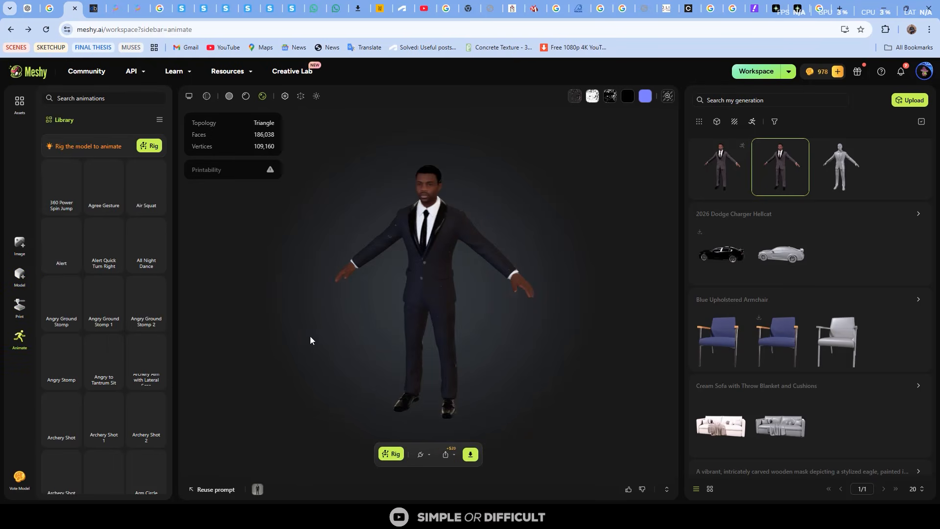
{"action": "scroll", "coordinate": [151, 225], "scroll_direction": "down", "scroll_amount": 4}
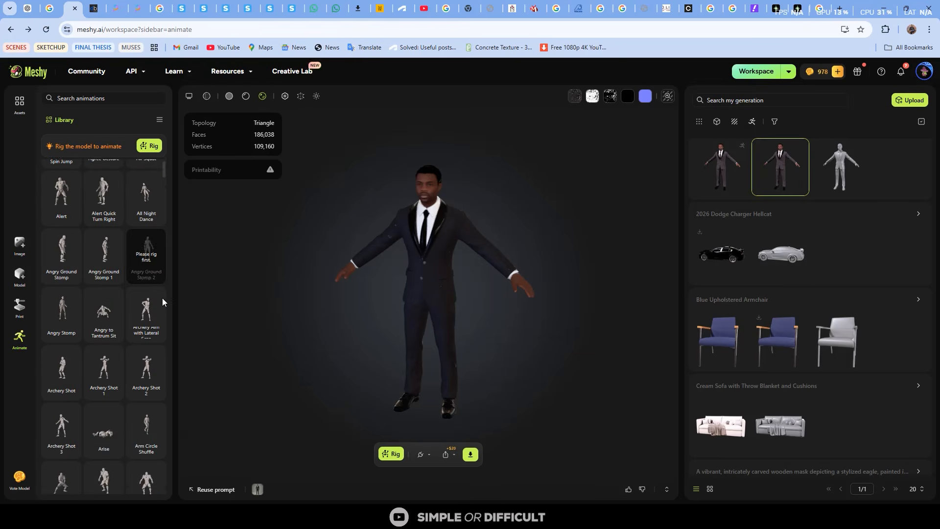
{"action": "scroll", "coordinate": [139, 315], "scroll_direction": "down", "scroll_amount": 4}
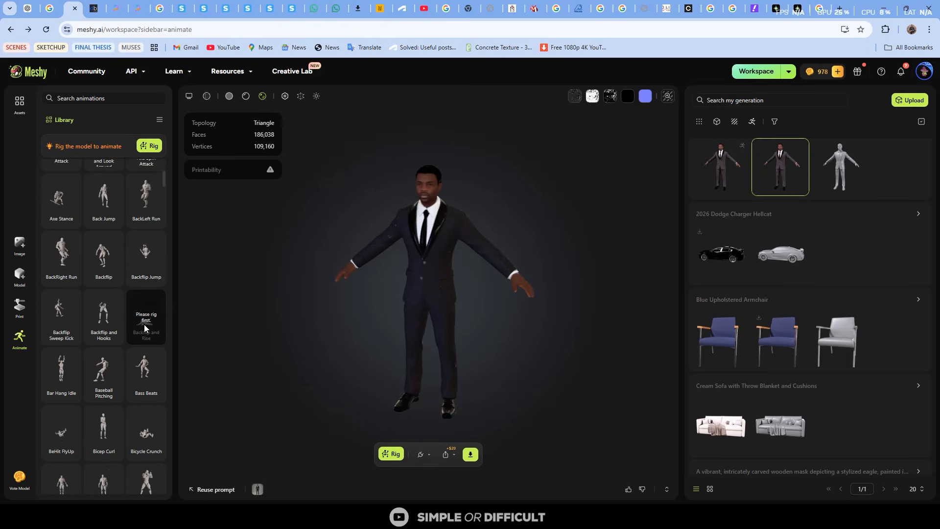
{"action": "scroll", "coordinate": [158, 342], "scroll_direction": "down", "scroll_amount": 5}
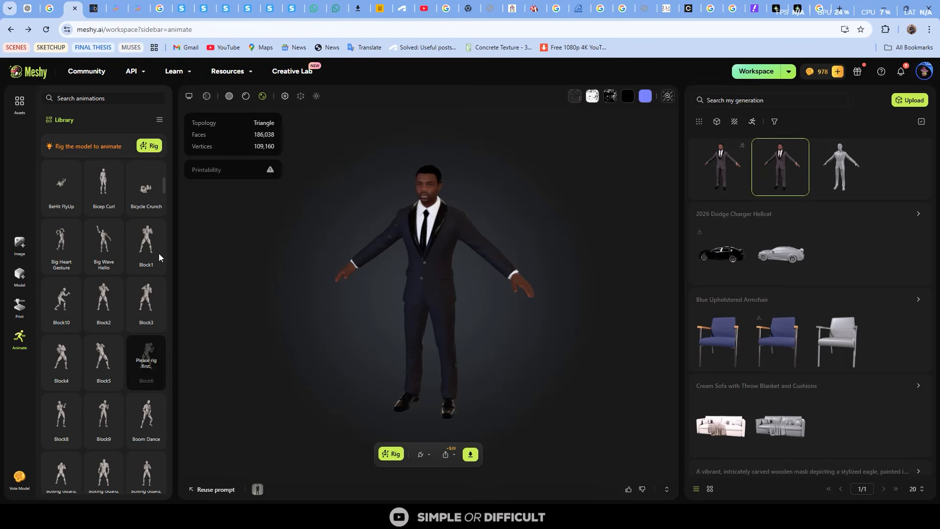
Rig the suited man as a Humanoid at the default 1.7 m height, accepting the suggested joint markers with symmetry on
{"action": "left_click", "coordinate": [152, 145]}
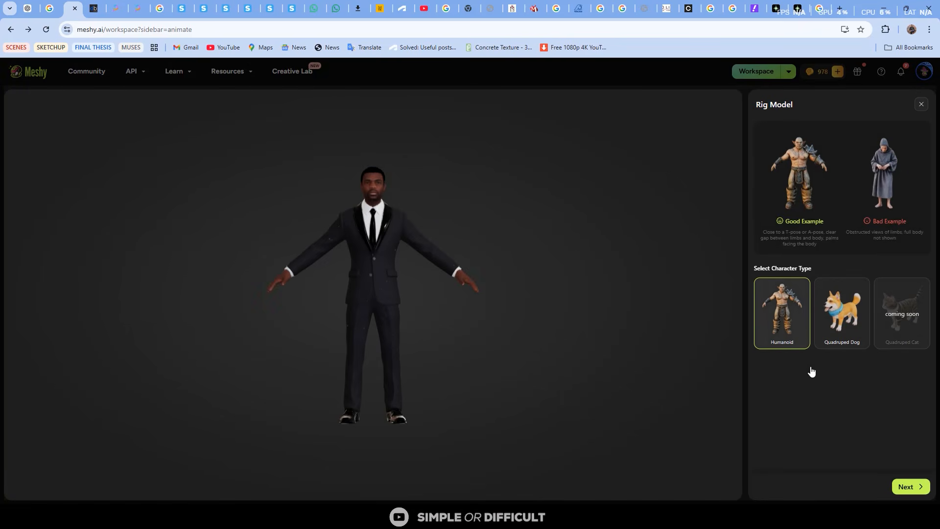
{"action": "left_click", "coordinate": [914, 487]}
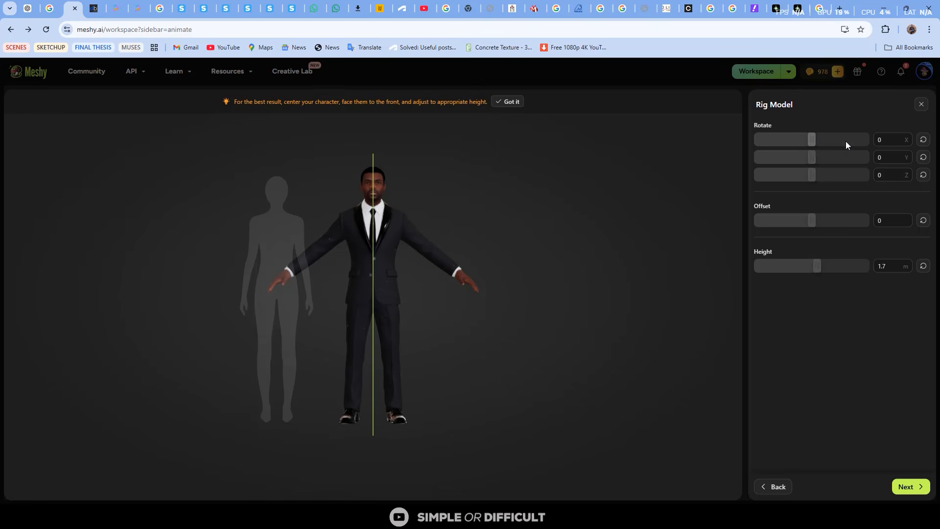
{"action": "mouse_move", "coordinate": [814, 140]}
{"action": "left_mouse_down"}
{"action": "mouse_move", "coordinate": [870, 143]}
{"action": "mouse_move", "coordinate": [812, 140]}
{"action": "left_mouse_up"}
{"action": "mouse_move", "coordinate": [812, 221]}
{"action": "left_mouse_down"}
{"action": "mouse_move", "coordinate": [844, 219]}
{"action": "mouse_move", "coordinate": [812, 227]}
{"action": "left_mouse_up"}
{"action": "mouse_move", "coordinate": [817, 269]}
{"action": "left_mouse_down"}
{"action": "mouse_move", "coordinate": [831, 268]}
{"action": "mouse_move", "coordinate": [823, 269]}
{"action": "left_mouse_up"}
{"action": "left_click", "coordinate": [922, 269]}
{"action": "left_click", "coordinate": [907, 487]}
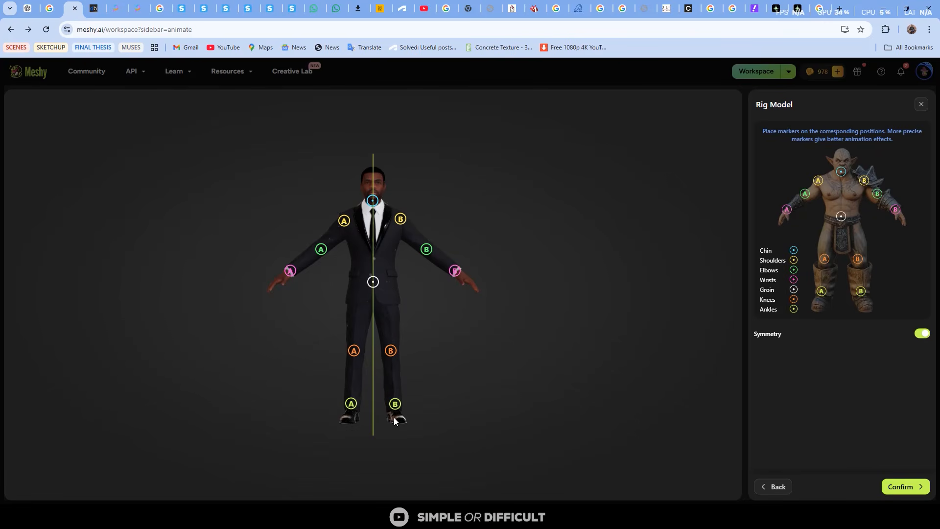
{"action": "left_click", "coordinate": [904, 487]}
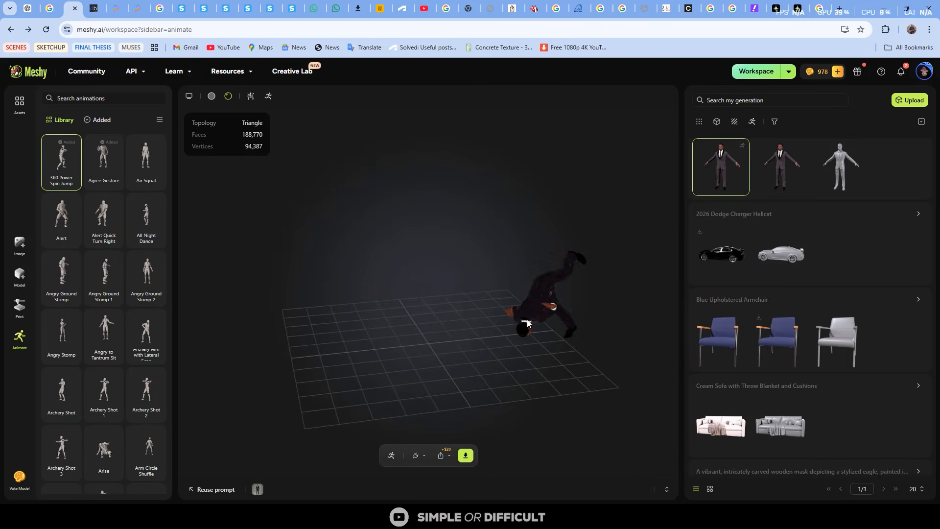
Preview the 360 Power Spin Jump and Agree Gesture animations on the rigged man from different angles
{"action": "scroll", "coordinate": [551, 344], "scroll_direction": "up", "scroll_amount": 3}
{"action": "left_click_drag", "start_coordinate": [551, 345], "coordinate": [490, 331]}
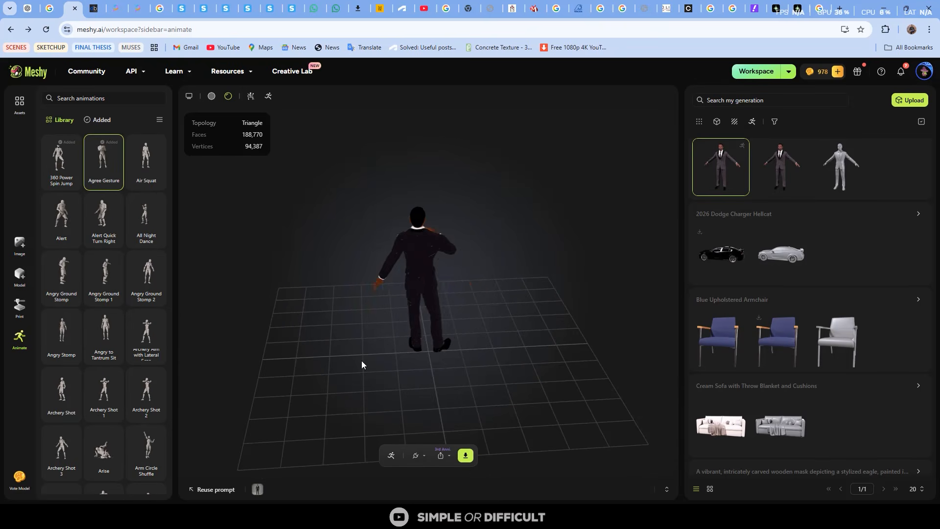
{"action": "left_click_drag", "start_coordinate": [362, 360], "coordinate": [461, 380]}
Show the animations added to the rigged man and preview Running from several sides
{"action": "left_click", "coordinate": [99, 120]}
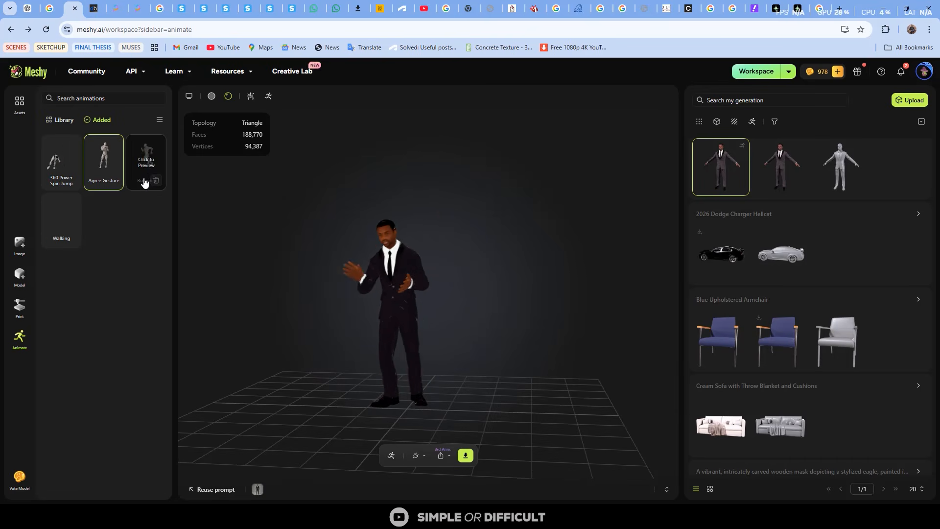
{"action": "left_click", "coordinate": [147, 167]}
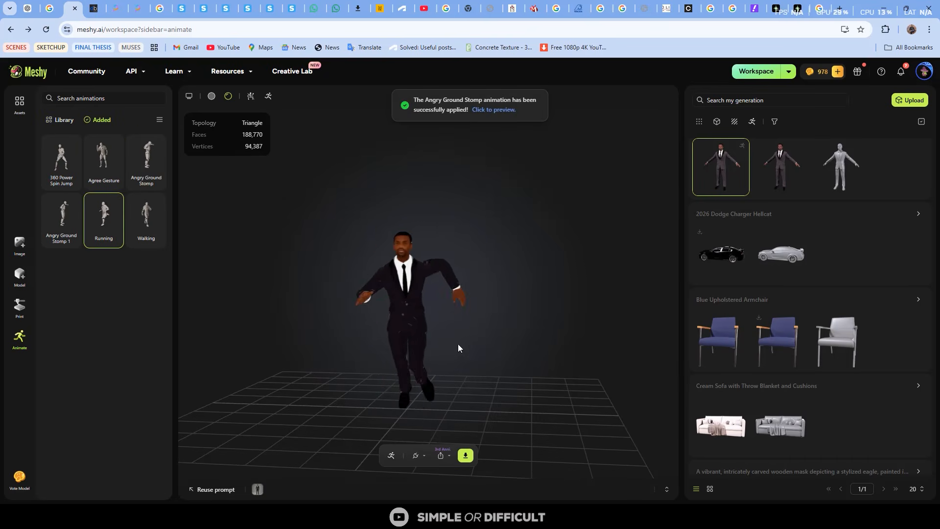
{"action": "left_click_drag", "start_coordinate": [457, 344], "coordinate": [398, 390]}
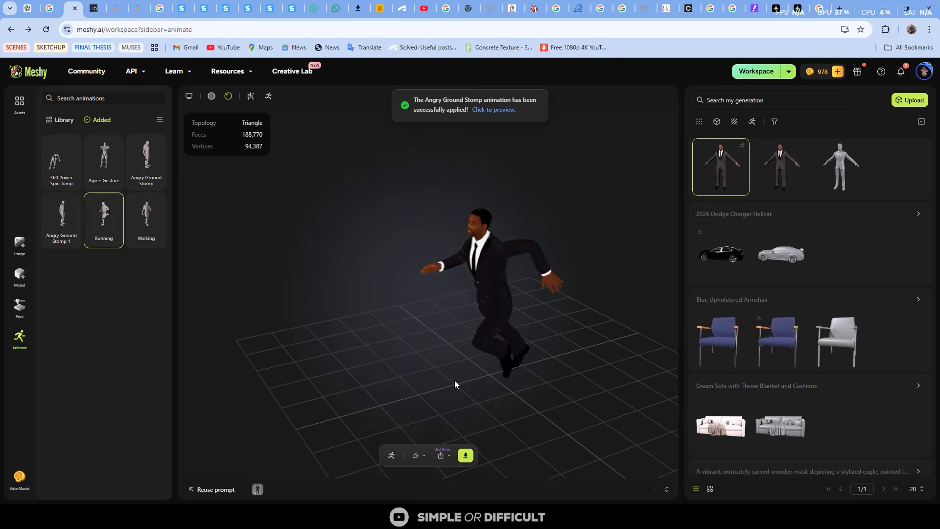
{"action": "scroll", "coordinate": [506, 386], "scroll_direction": "up", "scroll_amount": 3}
{"action": "left_click_drag", "start_coordinate": [507, 388], "coordinate": [437, 354]}
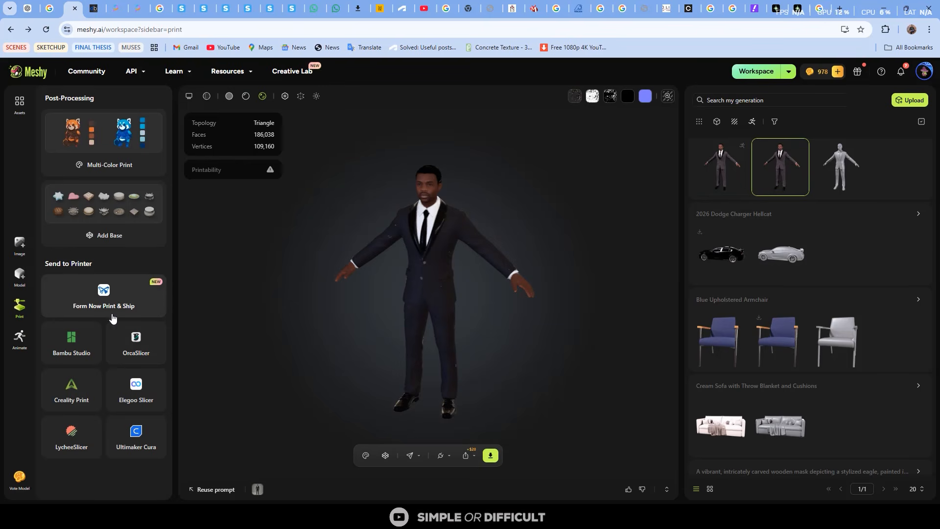
Choose Bambu Studio as the print destination for the textured man and inspect the model from the side
{"action": "left_click", "coordinate": [82, 351]}
{"action": "left_click_drag", "start_coordinate": [435, 260], "coordinate": [305, 275]}
{"action": "left_click_drag", "start_coordinate": [391, 328], "coordinate": [342, 367]}
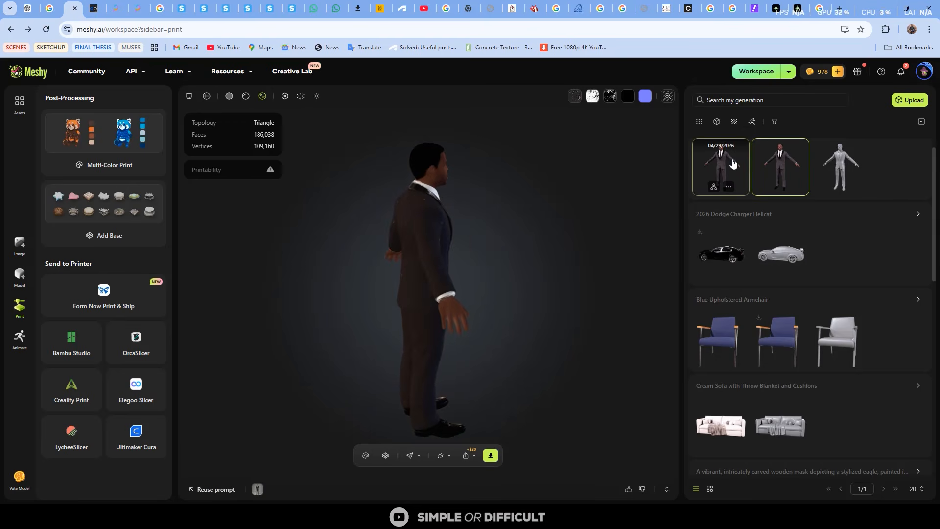
Return to the rigged man in the animation workspace and play its added Running animation
{"action": "left_click", "coordinate": [733, 163]}
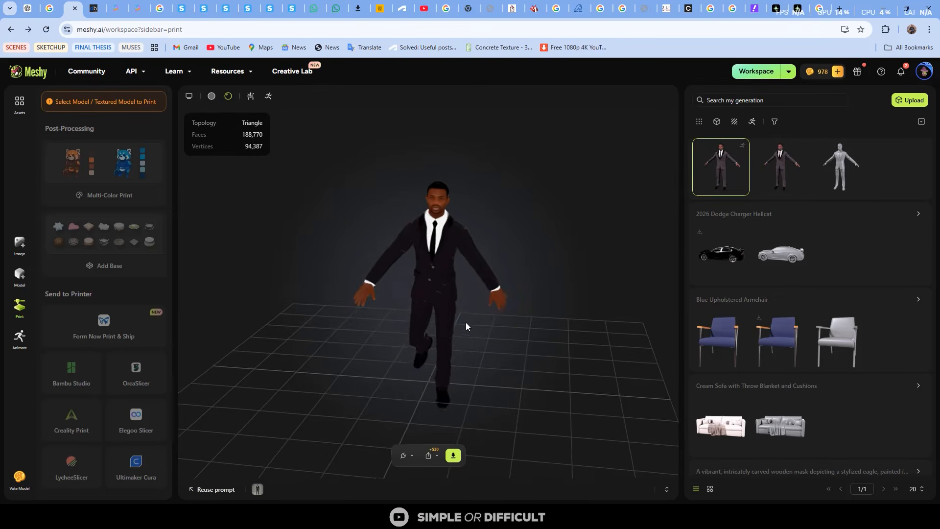
{"action": "left_click", "coordinate": [19, 338]}
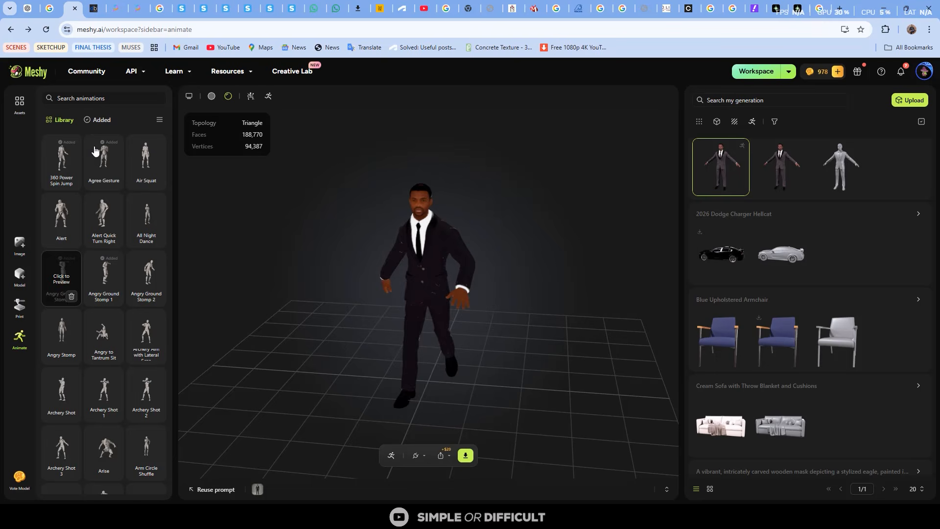
{"action": "left_click", "coordinate": [102, 120]}
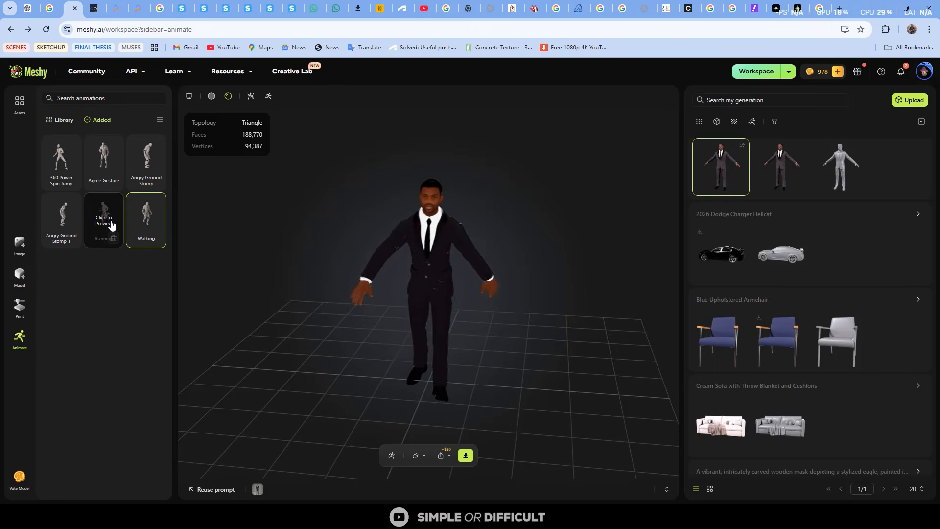
{"action": "left_click", "coordinate": [111, 223]}
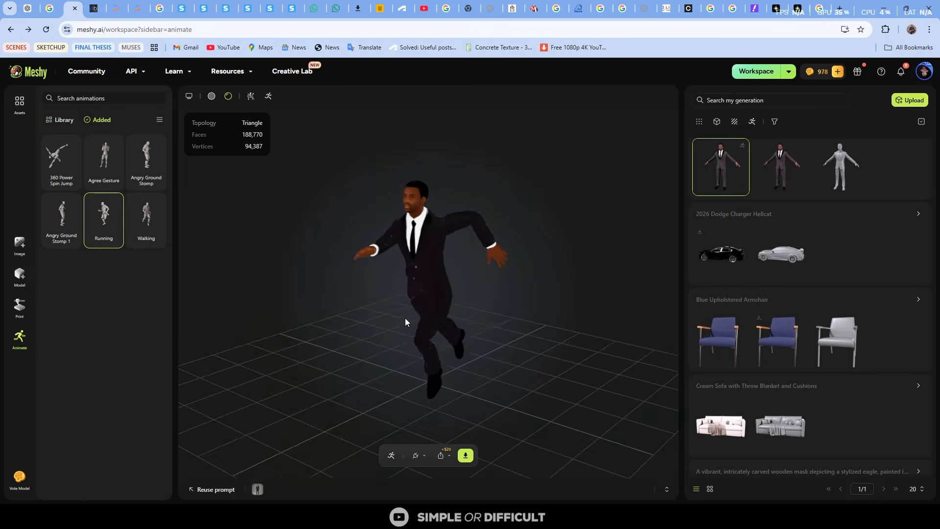